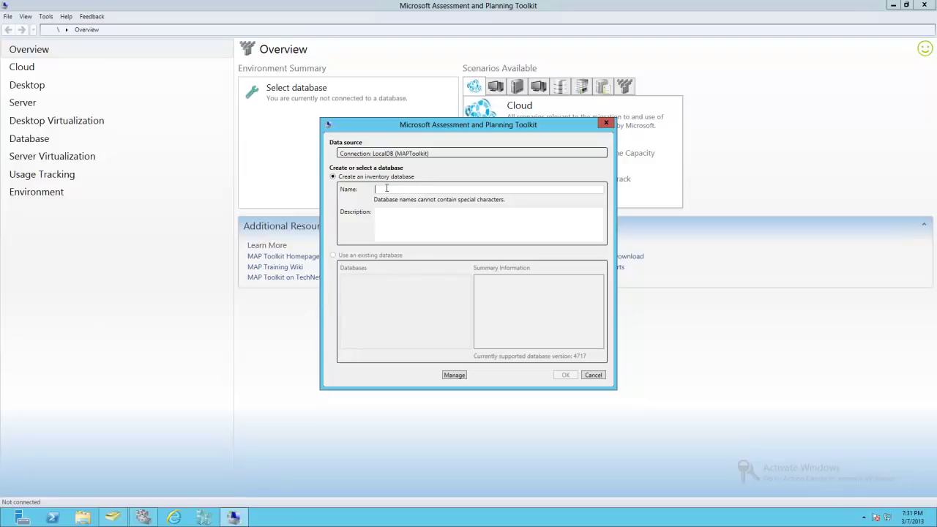
- Create and connect to a new inventory database named 'sc'
{"action": "type", "text": "sc"}
{"action": "left_click", "coordinate": [562, 375]}
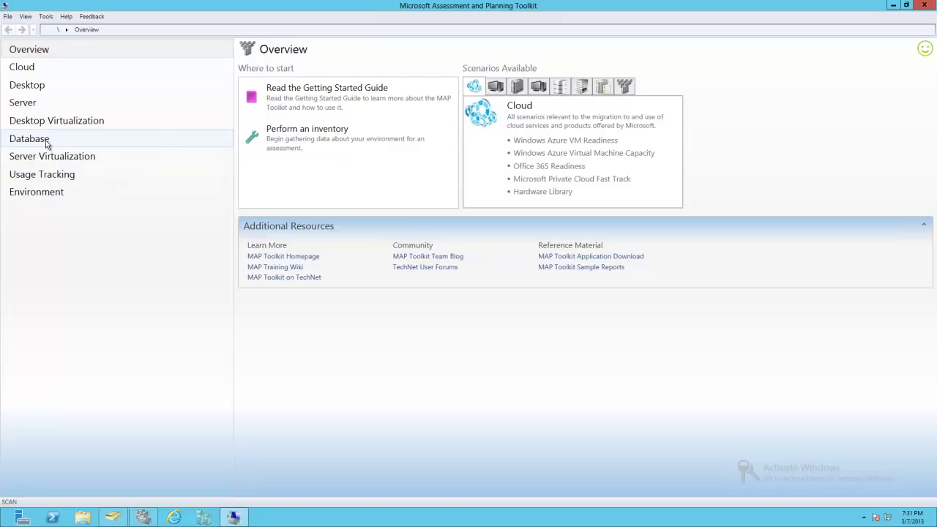
- Start inventory collection covering Windows computers, Exchange Server and Forefront Endpoint Protection Server
{"action": "left_click", "coordinate": [47, 144]}
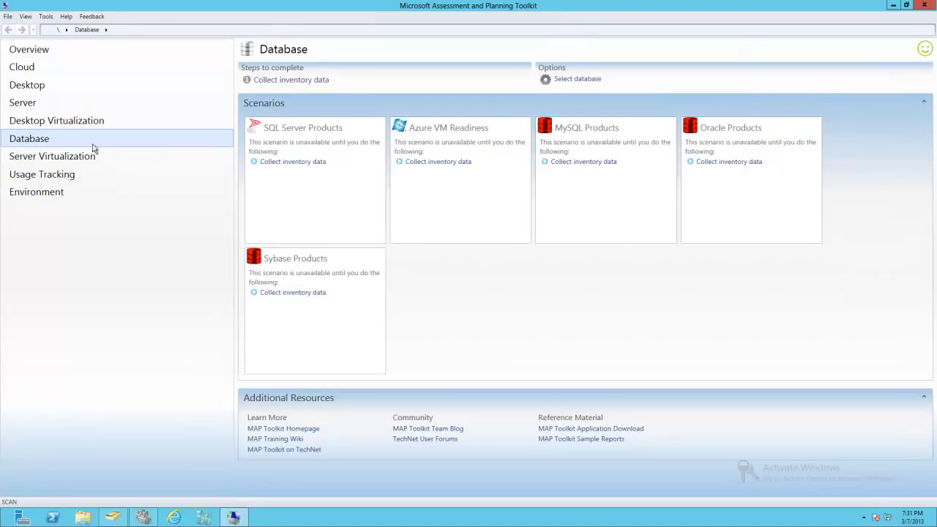
{"action": "left_click", "coordinate": [306, 82]}
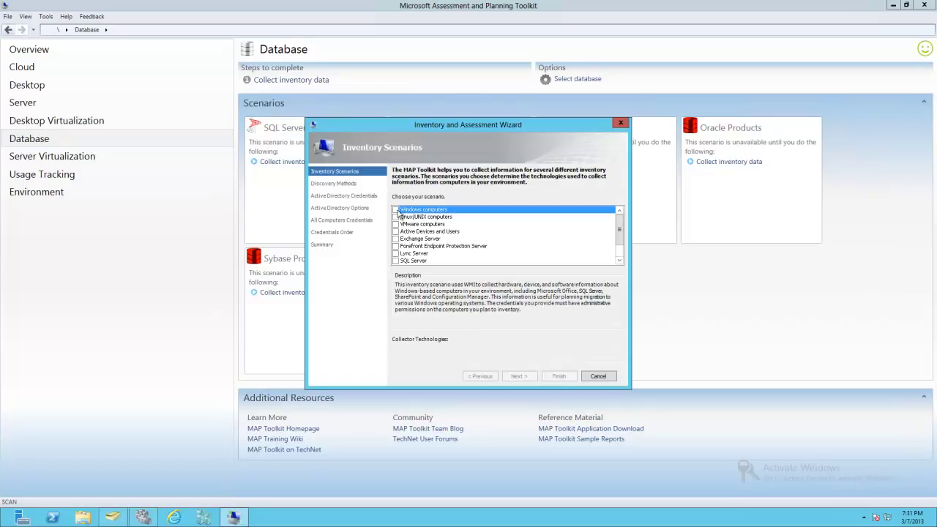
{"action": "left_click", "coordinate": [395, 210]}
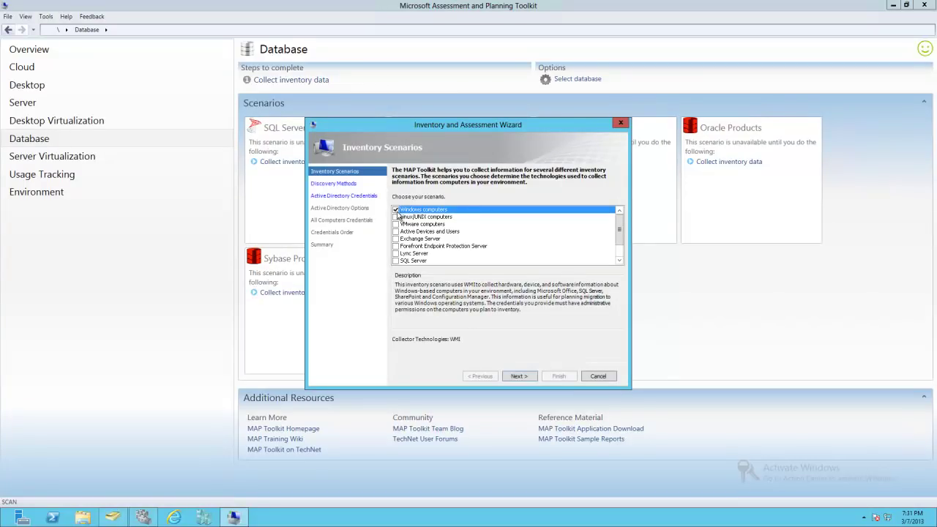
{"action": "left_click", "coordinate": [396, 247]}
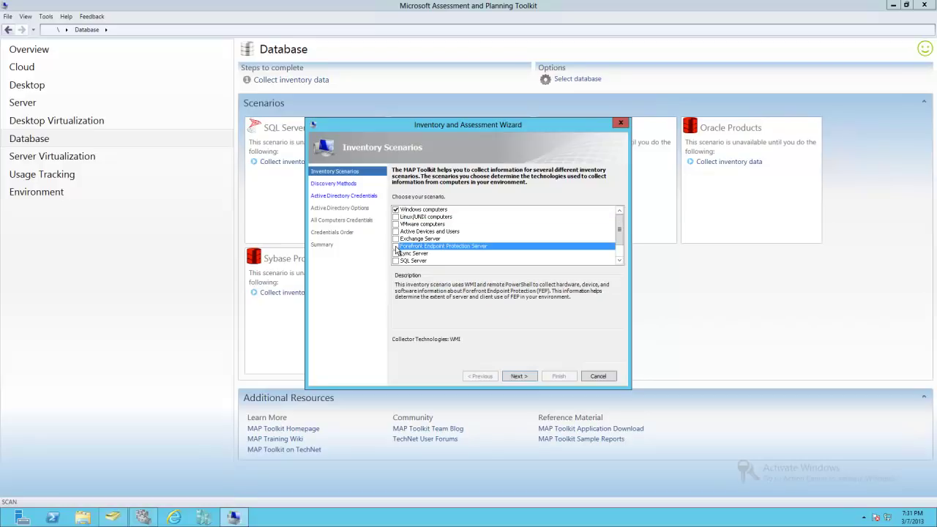
{"action": "left_click", "coordinate": [399, 239]}
{"action": "left_click", "coordinate": [396, 247]}
{"action": "left_click", "coordinate": [396, 247]}
{"action": "left_click", "coordinate": [396, 247]}
{"action": "left_click", "coordinate": [396, 247]}
{"action": "left_click", "coordinate": [396, 240]}
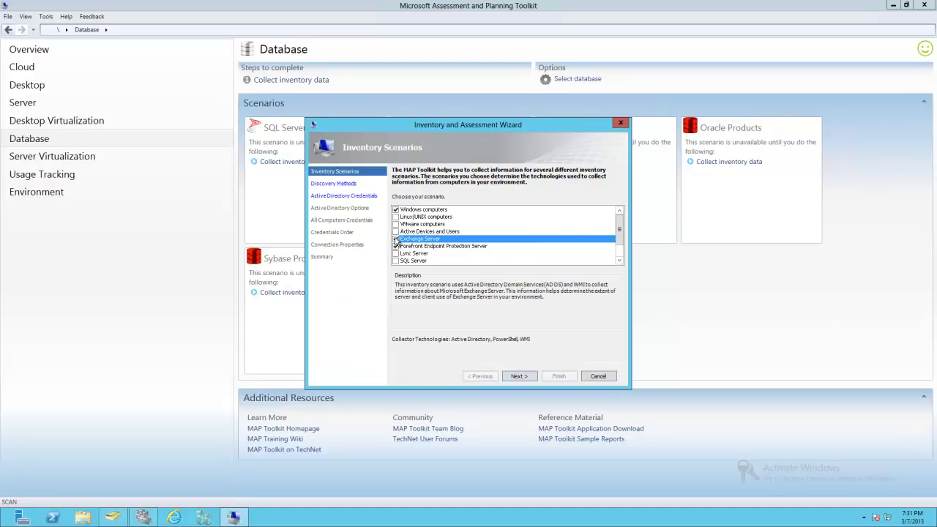
- Add SQL Server, SQL Server with Database Details, and Active Devices and Users to the inventory
{"action": "left_click", "coordinate": [397, 261]}
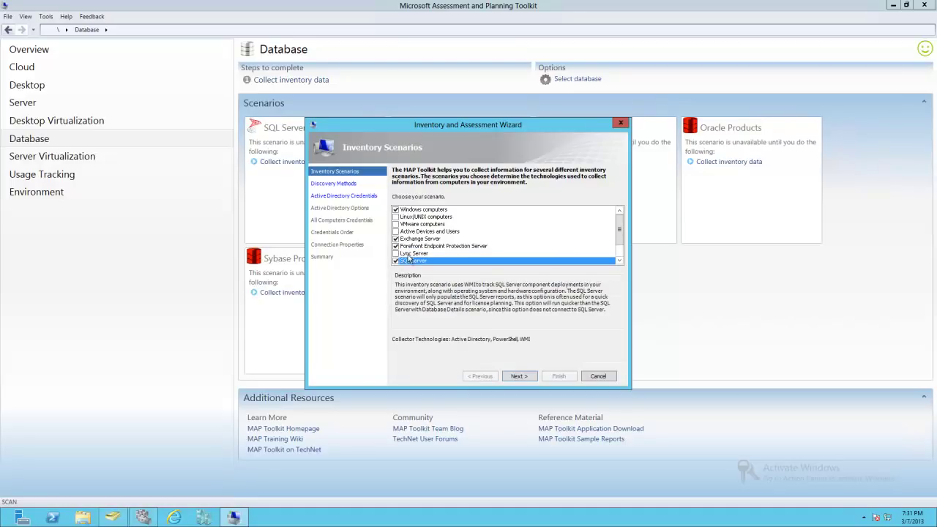
{"action": "scroll", "coordinate": [398, 257], "scroll_direction": "down", "scroll_amount": 1}
{"action": "left_click", "coordinate": [396, 248]}
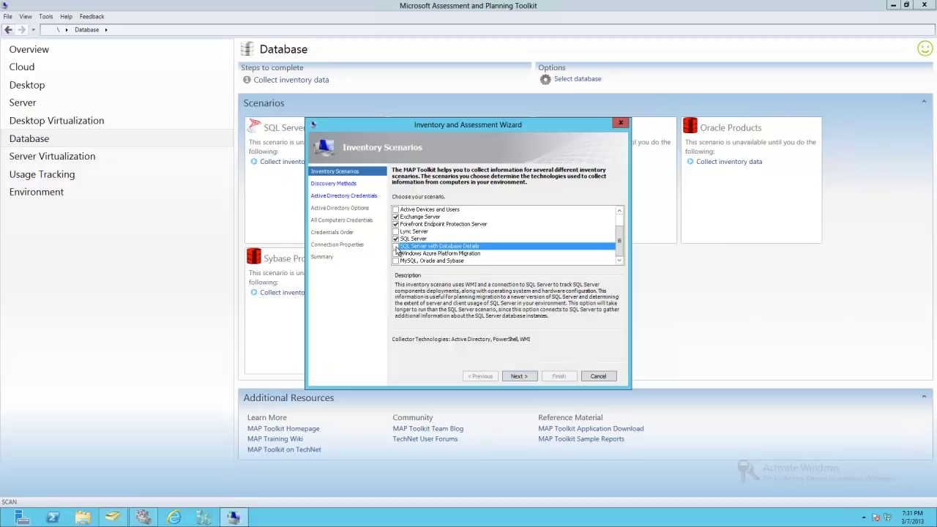
{"action": "left_click", "coordinate": [396, 248]}
{"action": "scroll", "coordinate": [397, 250], "scroll_direction": "up", "scroll_amount": 1}
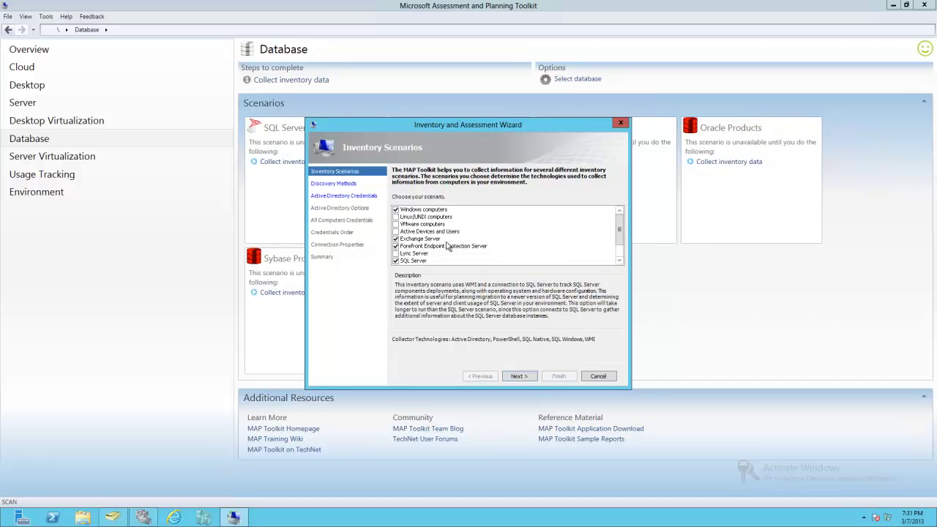
{"action": "left_click", "coordinate": [396, 232]}
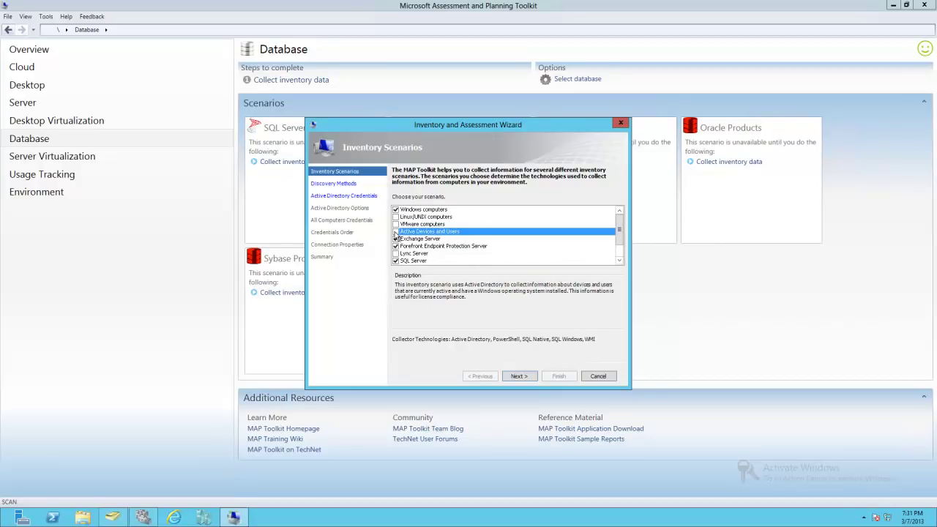
{"action": "left_click", "coordinate": [511, 375]}
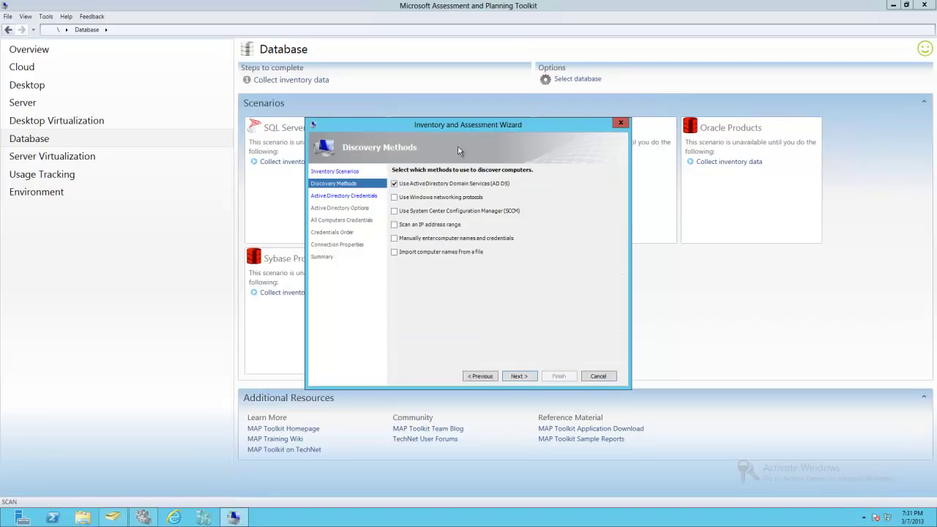
- Enter the LAB domain account and its password as Active Directory credentials
{"action": "left_click", "coordinate": [520, 378]}
{"action": "type", "text": "LAB"}
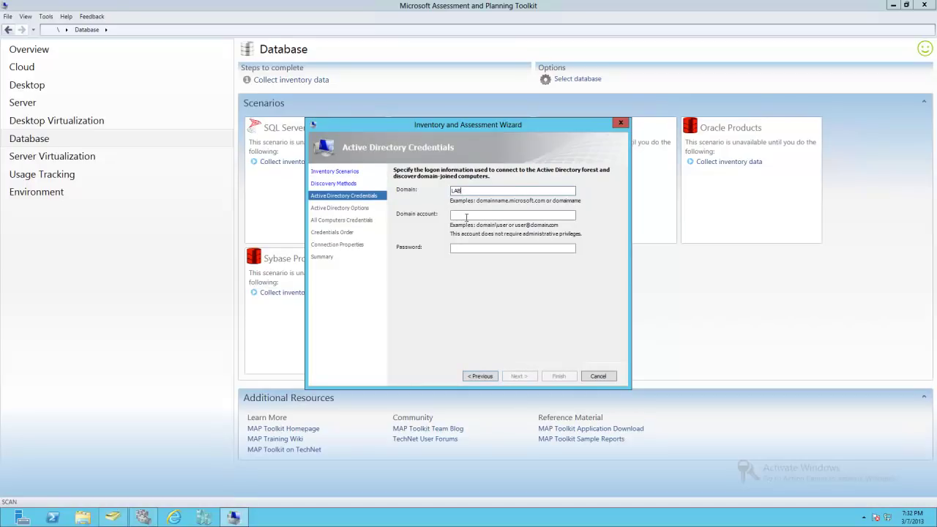
{"action": "left_click", "coordinate": [466, 216]}
{"action": "type", "text": "Administrator"}
{"action": "key", "text": "Tab"}
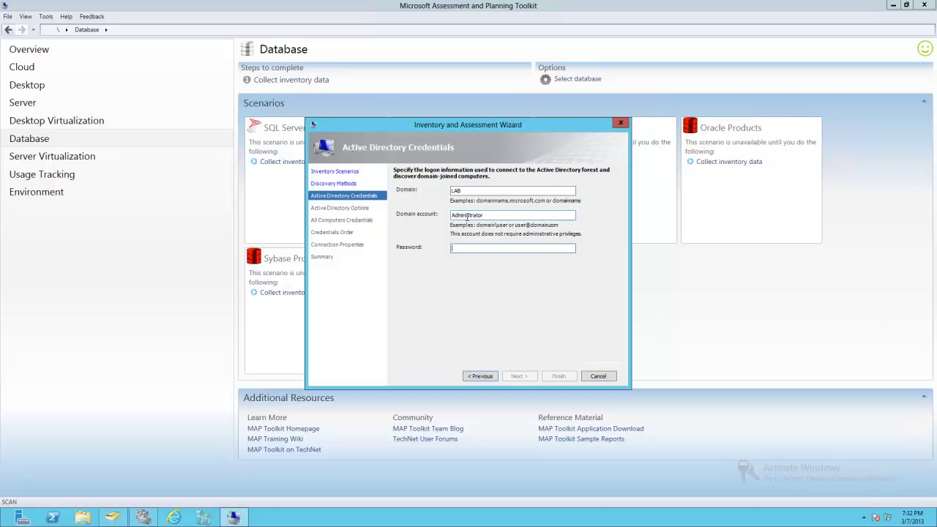
{"action": "type", "text": "**"}
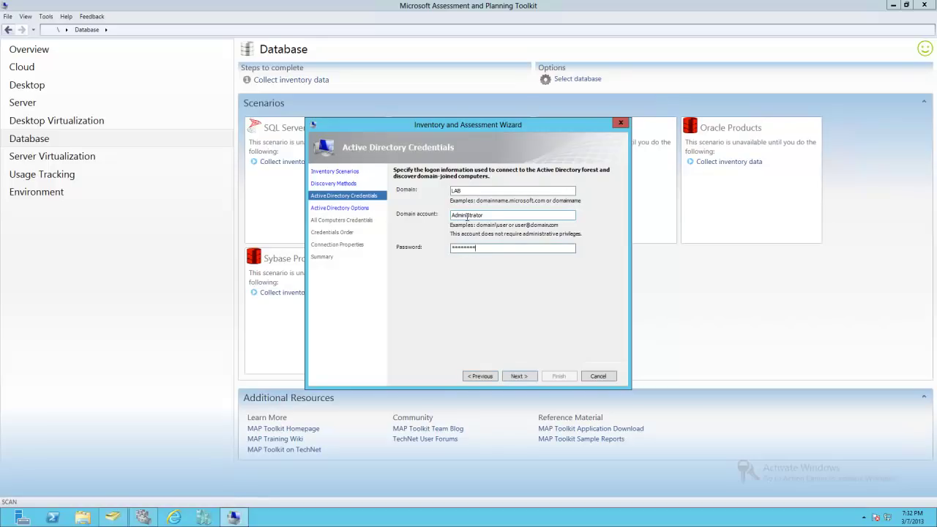
{"action": "key", "text": "Return"}
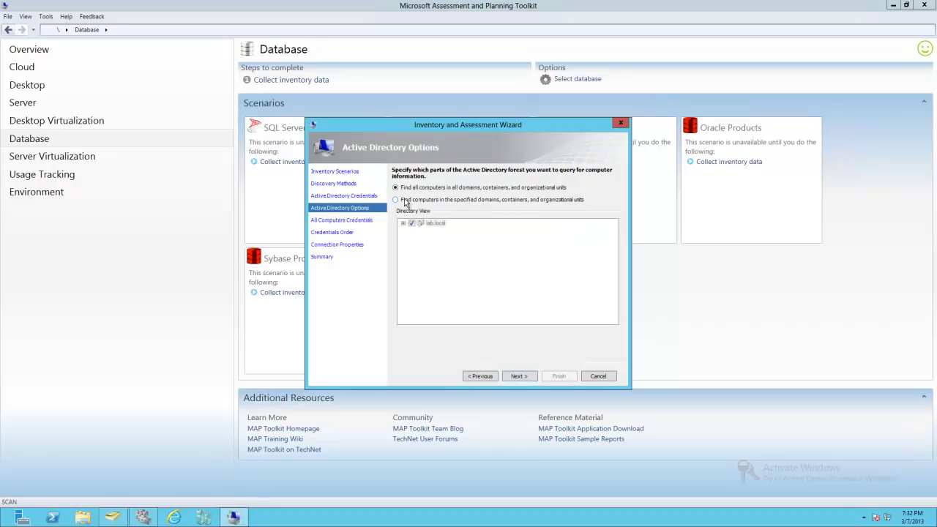
- Search the lab.local domain and all its containers for computers
{"action": "left_click", "coordinate": [404, 200]}
{"action": "left_click", "coordinate": [402, 223]}
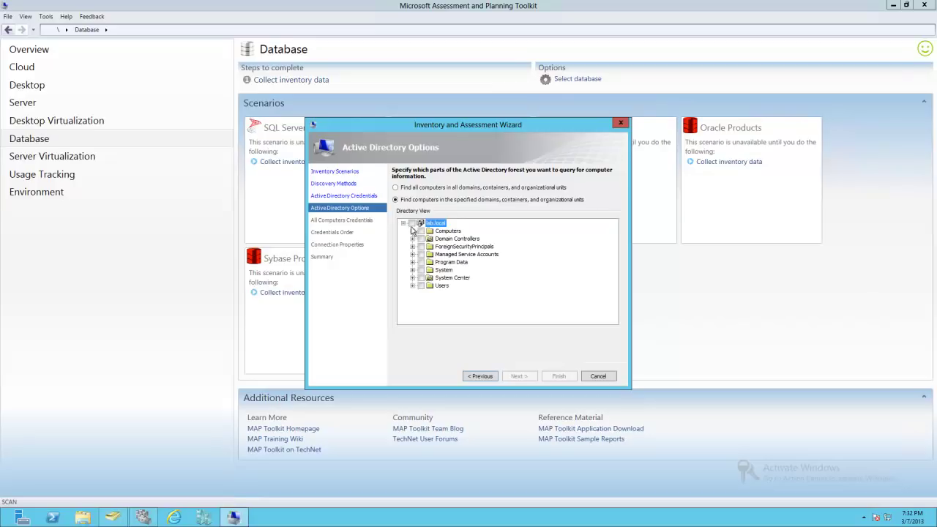
{"action": "left_click", "coordinate": [412, 223]}
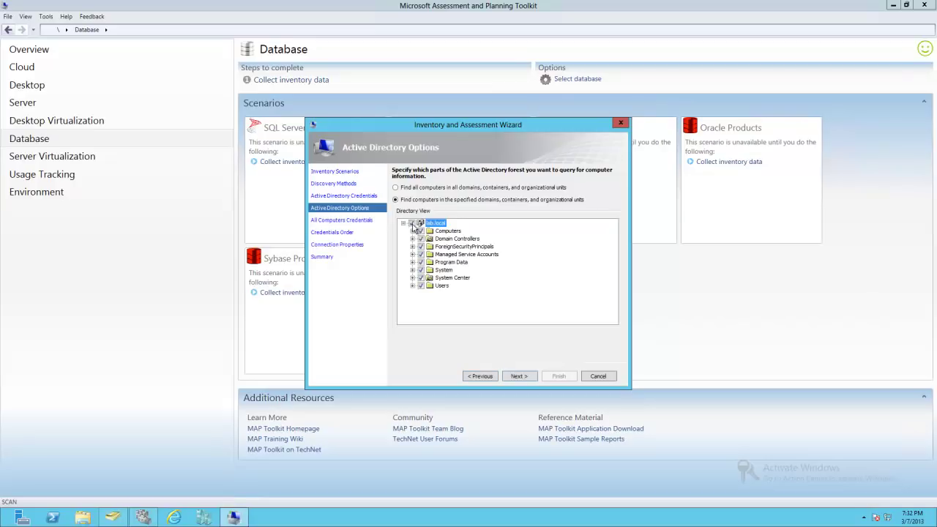
- Start a new all-computers credential with ClientInstaller as the account name
{"action": "left_click", "coordinate": [520, 377]}
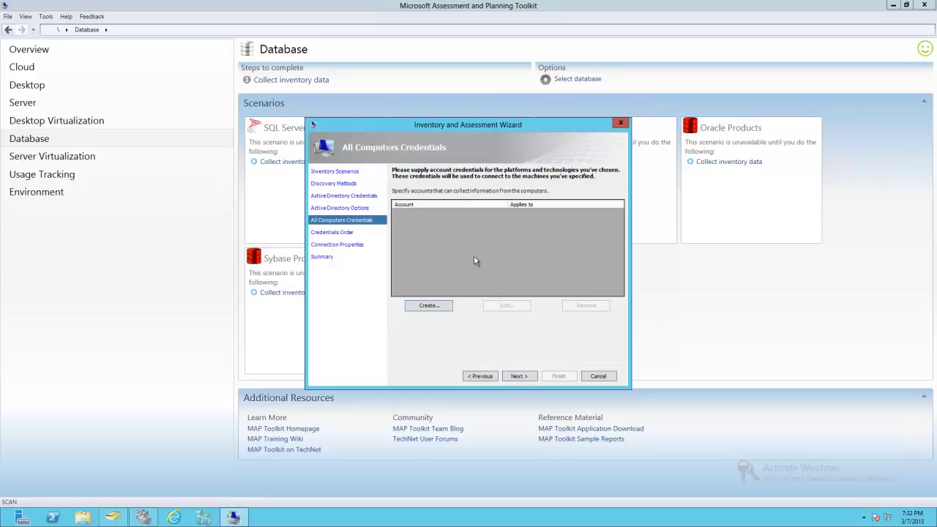
{"action": "left_click", "coordinate": [432, 304]}
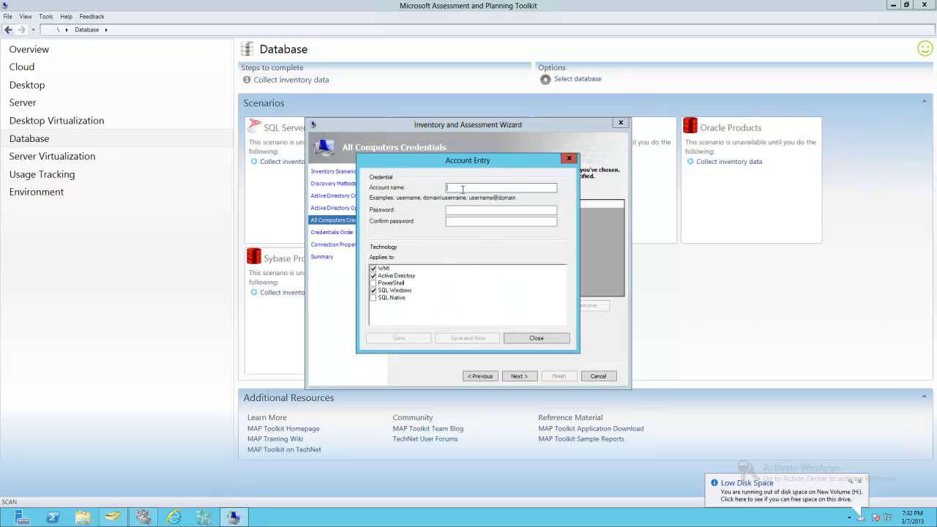
{"action": "type", "text": "Clie"}
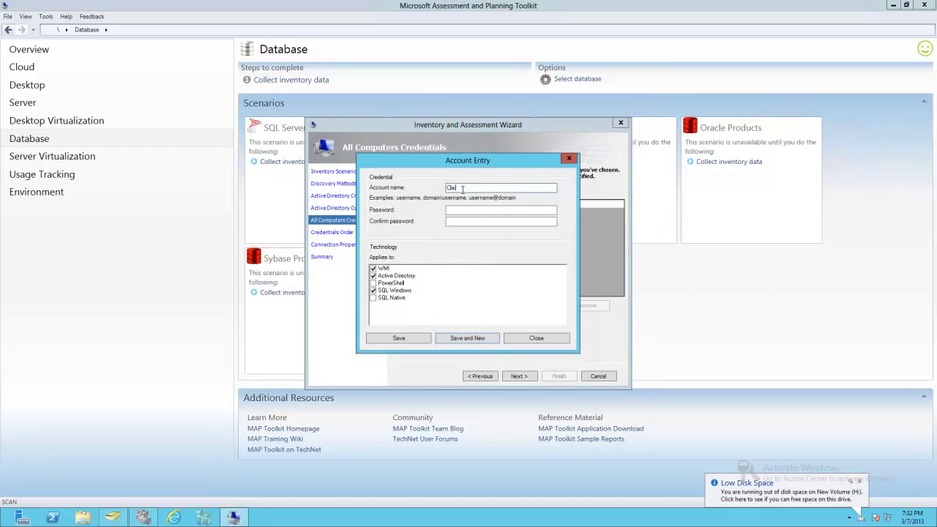
{"action": "type", "text": "ntC"}
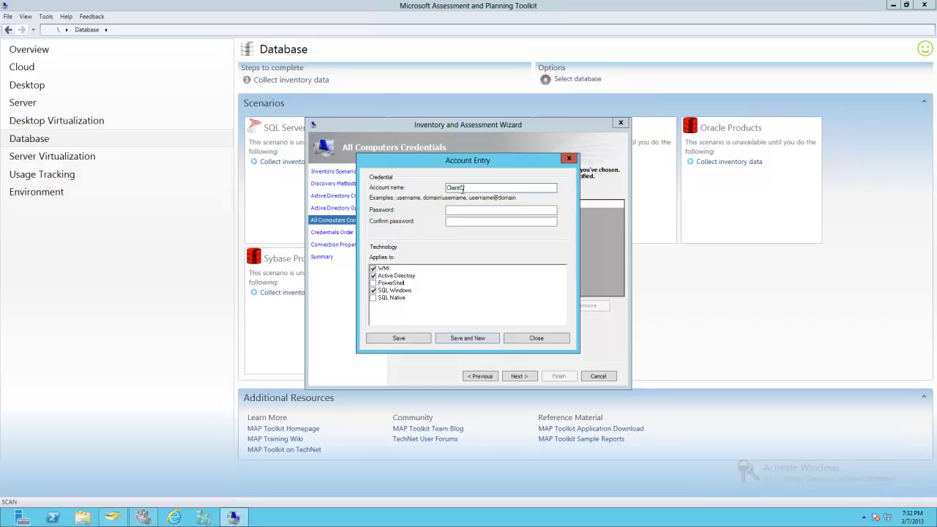
{"action": "key", "text": "BackSpace"}
{"action": "type", "text": "Installer"}
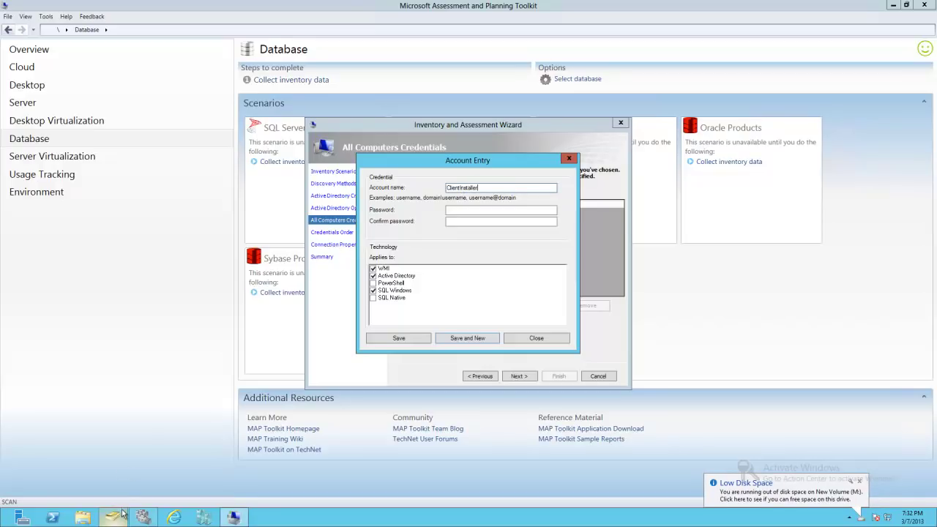
{"action": "left_click", "coordinate": [117, 515]}
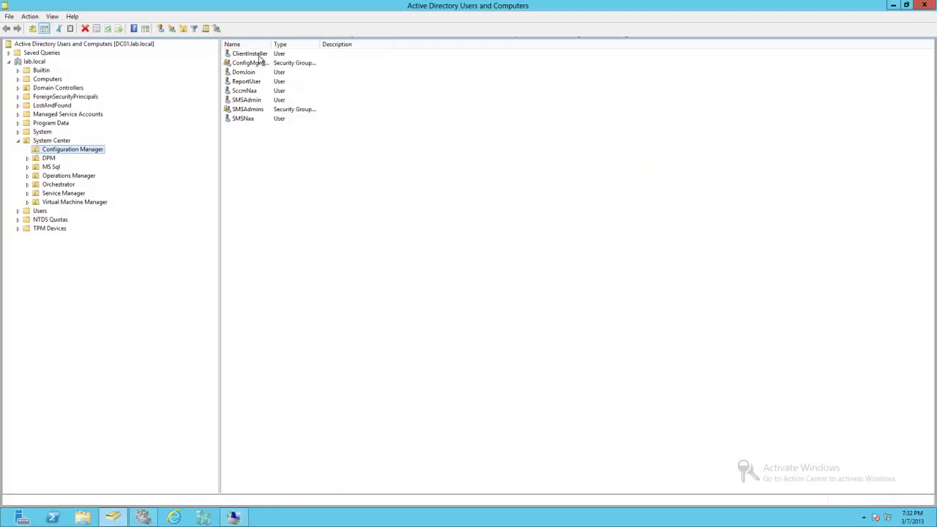
{"action": "left_click", "coordinate": [893, 5]}
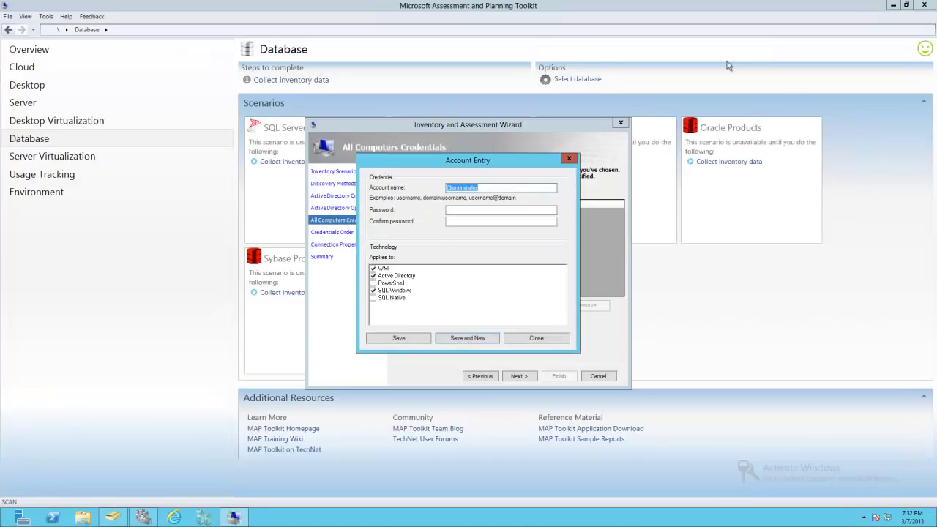
- Set the account password, add PowerShell and SQL Native coverage, and save the credential
{"action": "left_click", "coordinate": [461, 211]}
{"action": "type", "text": "P"}
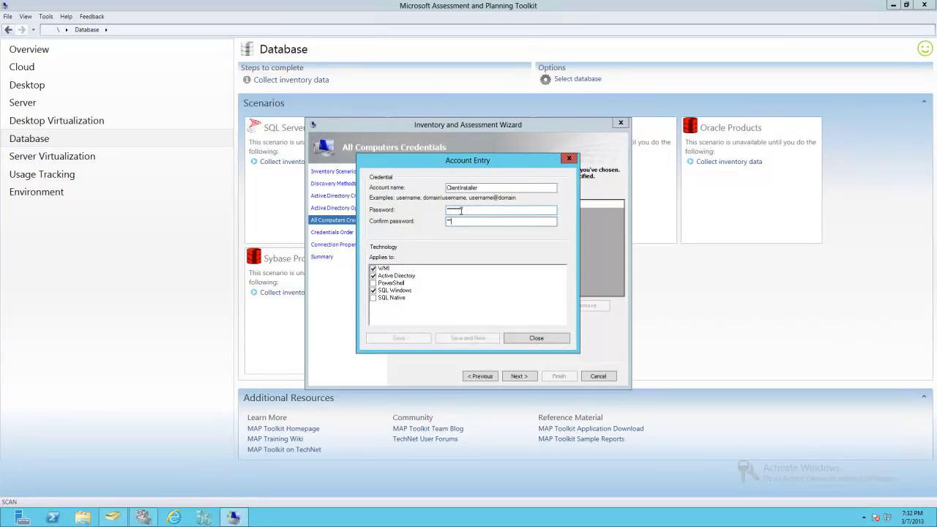
{"action": "type", "text": "d"}
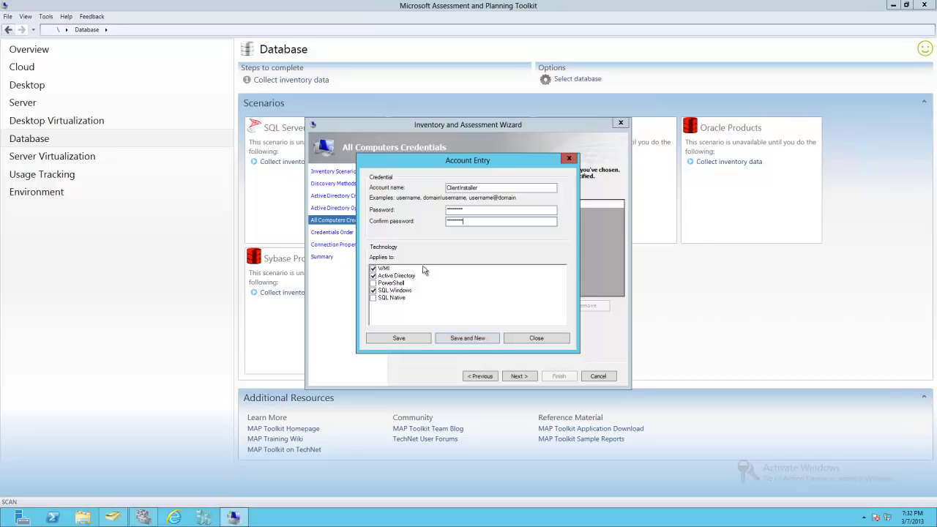
{"action": "left_click", "coordinate": [380, 284]}
{"action": "left_click", "coordinate": [374, 298]}
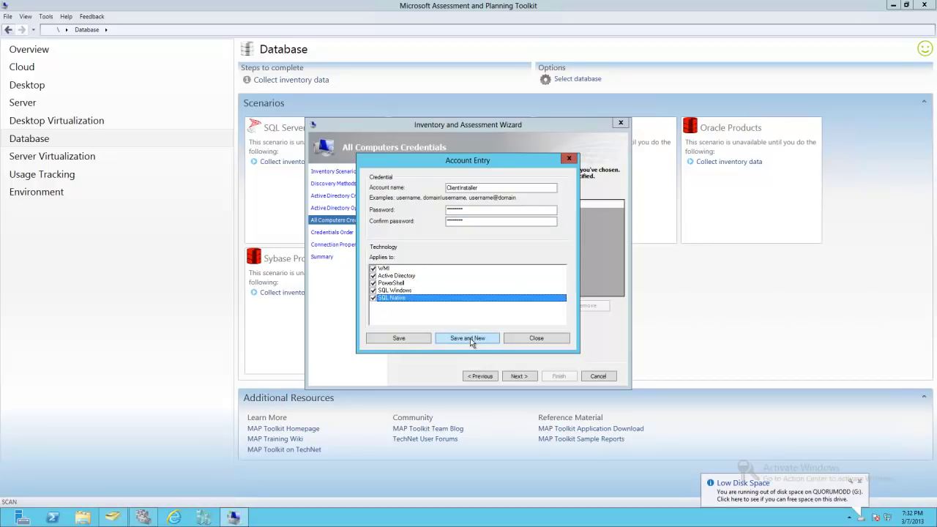
{"action": "left_click", "coordinate": [408, 339]}
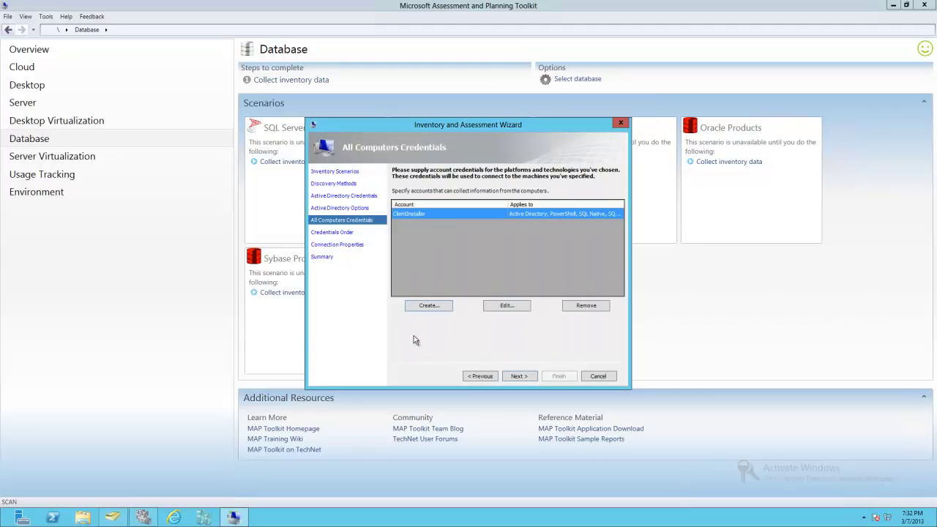
- Finish the remaining wizard pages so the inventory scan runs to completion
{"action": "left_click", "coordinate": [515, 376]}
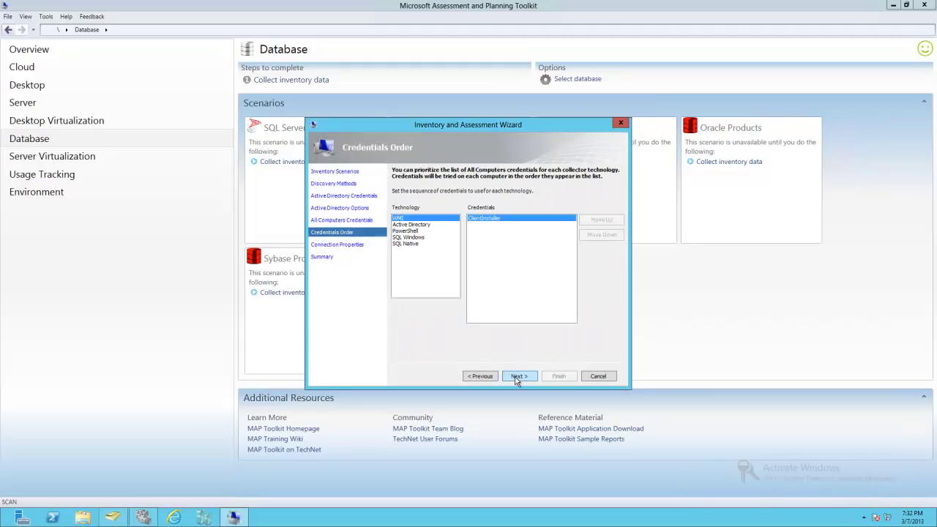
{"action": "left_click", "coordinate": [516, 376]}
{"action": "left_click", "coordinate": [558, 377]}
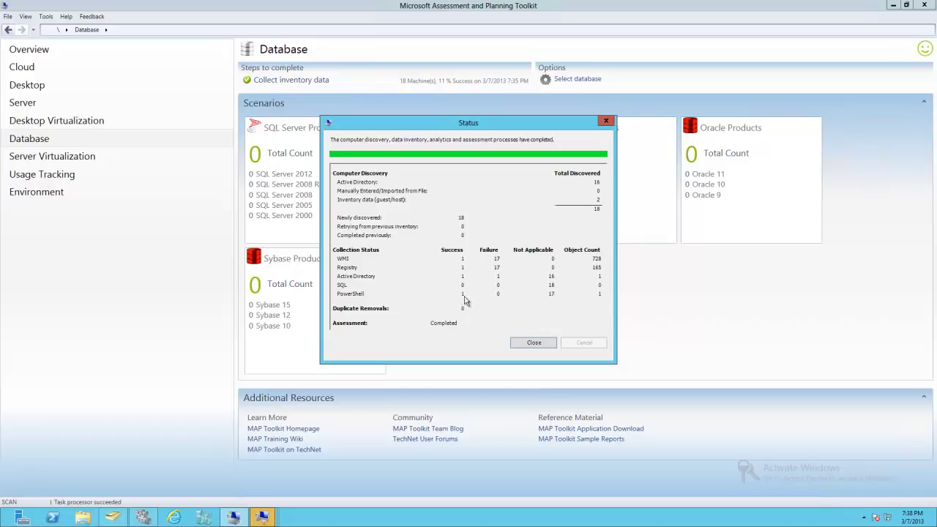
- Review the Desktop Virtualization, Database, Server and Environment scan results
{"action": "left_click", "coordinate": [516, 343]}
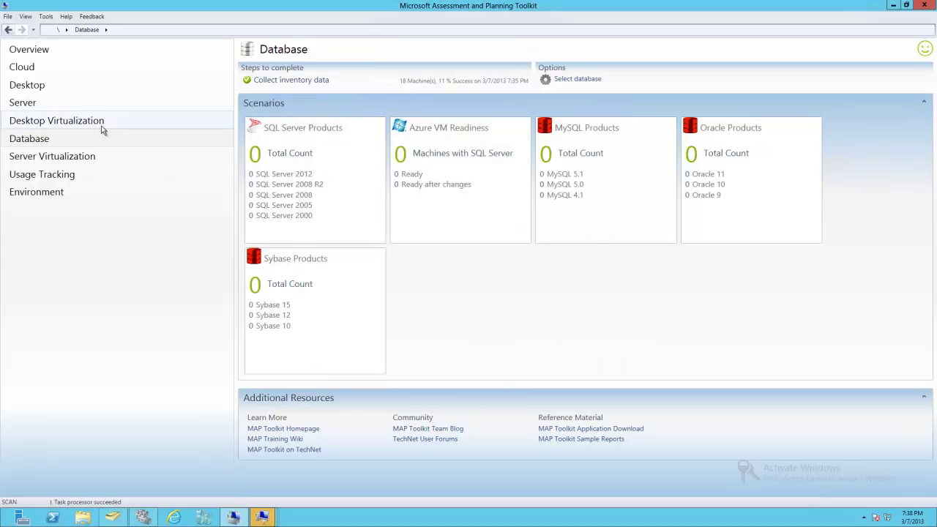
{"action": "left_click", "coordinate": [49, 123]}
{"action": "left_click", "coordinate": [40, 139]}
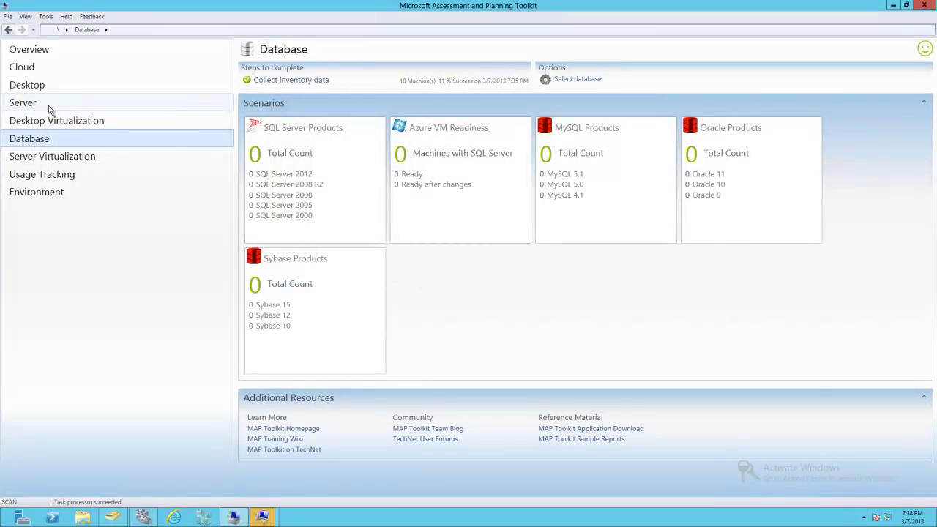
{"action": "left_click", "coordinate": [48, 105]}
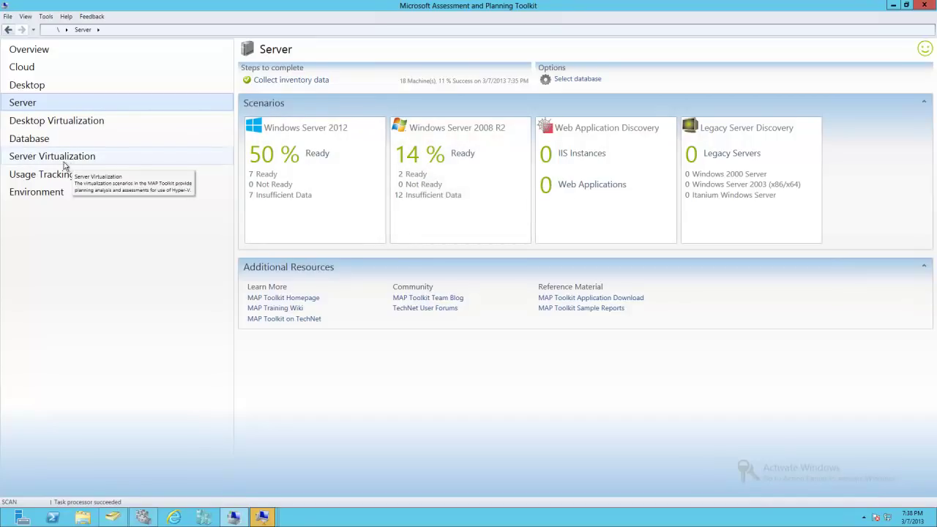
{"action": "left_click", "coordinate": [37, 192]}
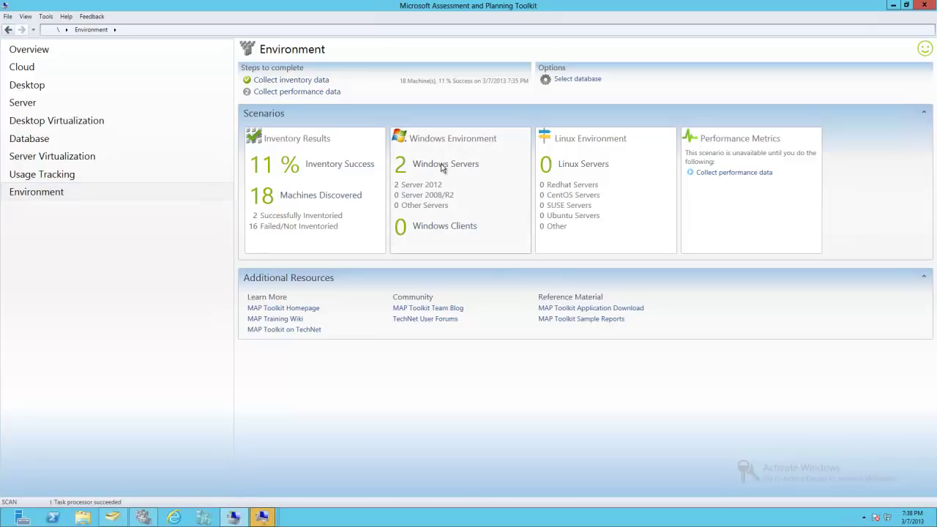
- Generate the Windows Environment report and open the Saved Reports and Proposals folder
{"action": "left_click", "coordinate": [449, 142]}
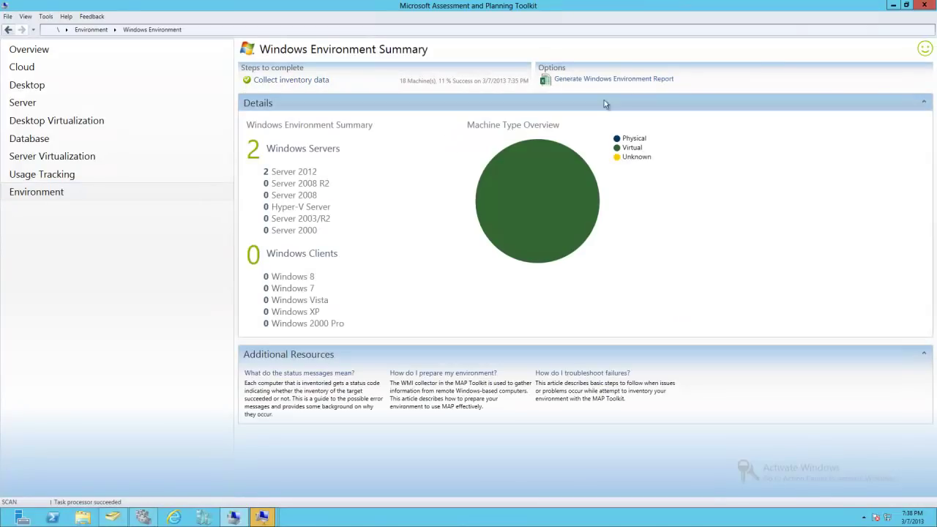
{"action": "left_click", "coordinate": [617, 80]}
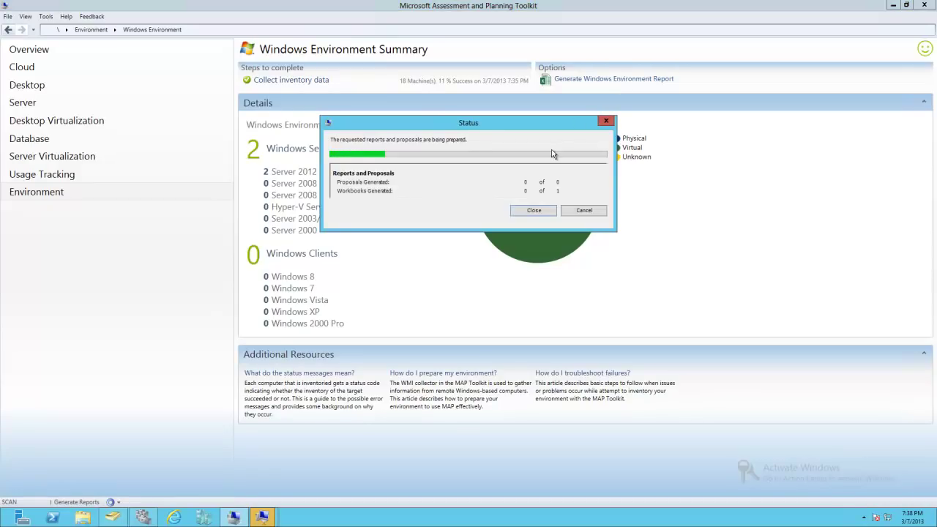
{"action": "left_click", "coordinate": [528, 213]}
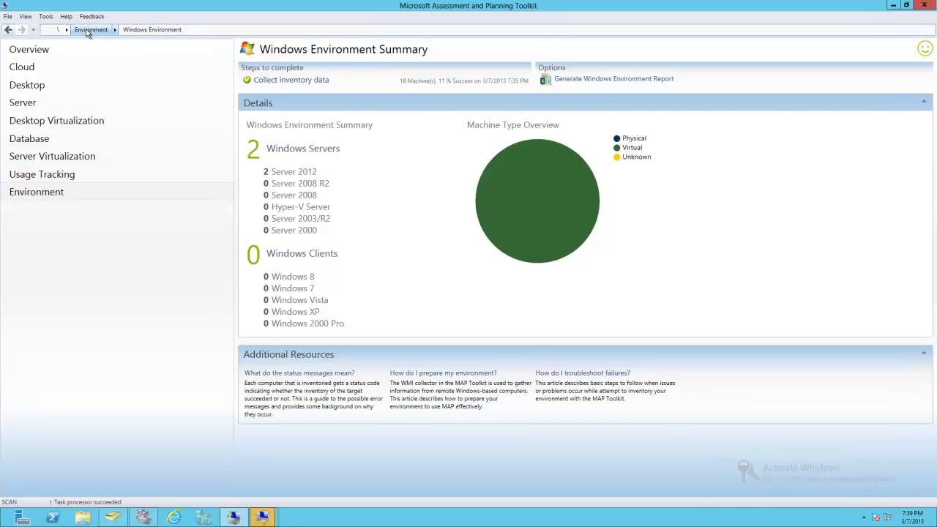
{"action": "left_click", "coordinate": [28, 17]}
{"action": "left_click", "coordinate": [38, 29]}
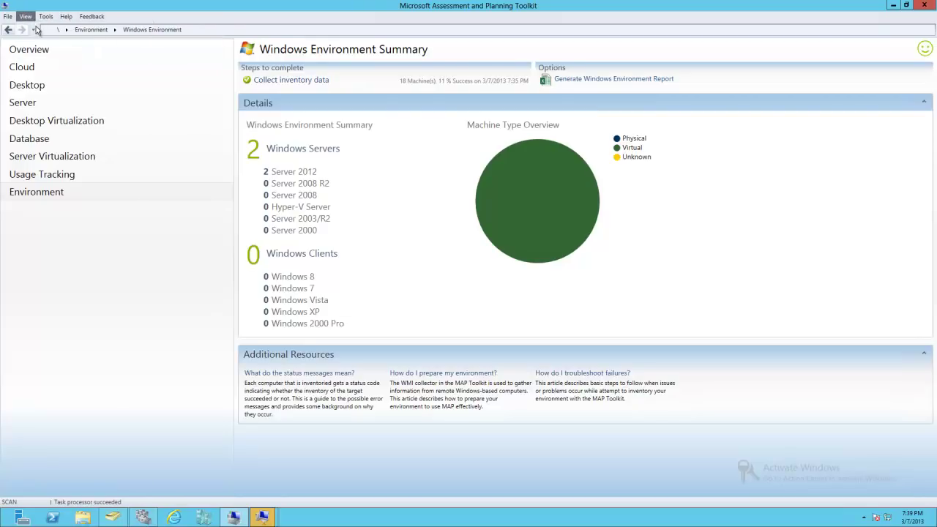
{"action": "left_click", "coordinate": [541, 154]}
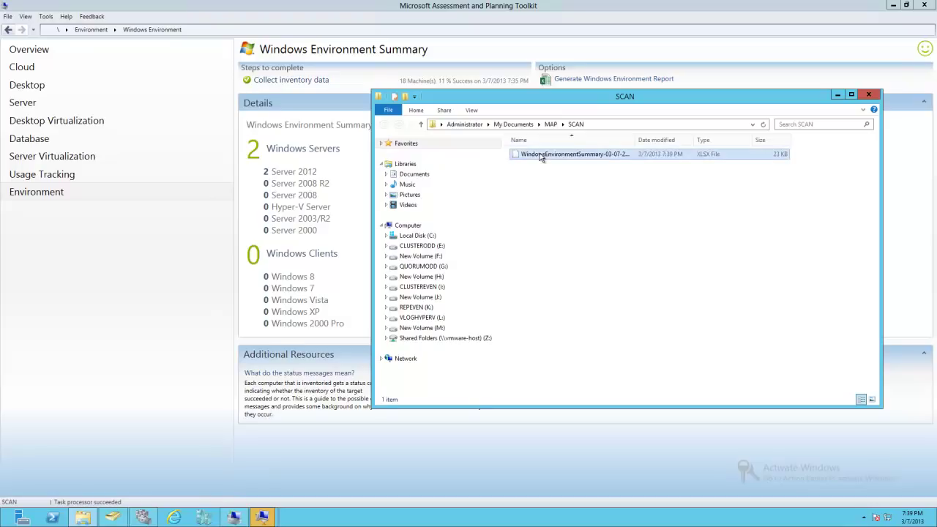
{"action": "right_click", "coordinate": [540, 154]}
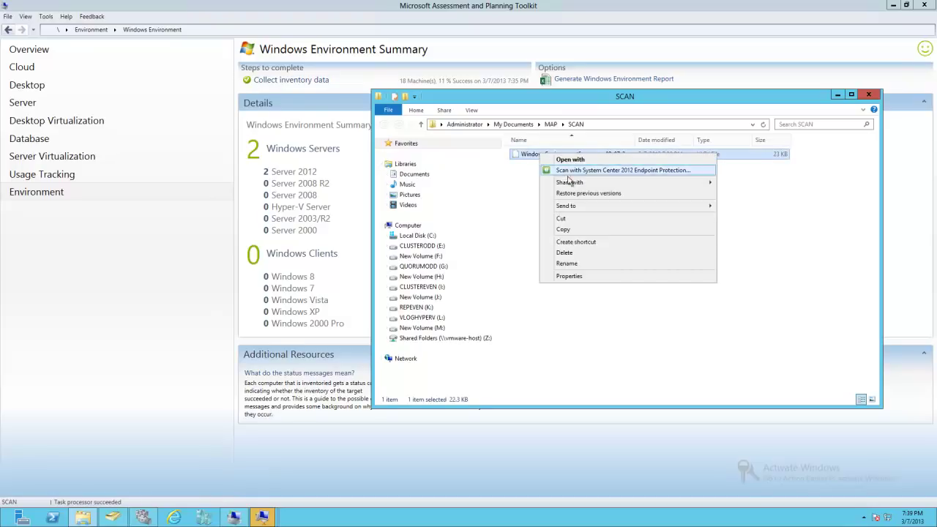
{"action": "left_click", "coordinate": [562, 229]}
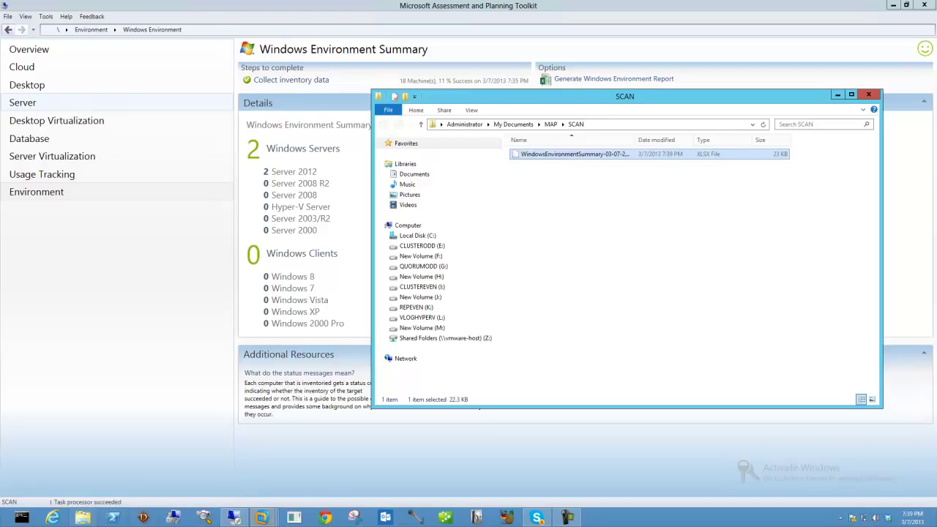
- Open the report workbook in Excel and view the Operating System Summary and Hardware Inventory sheets
{"action": "key", "text": "Return"}
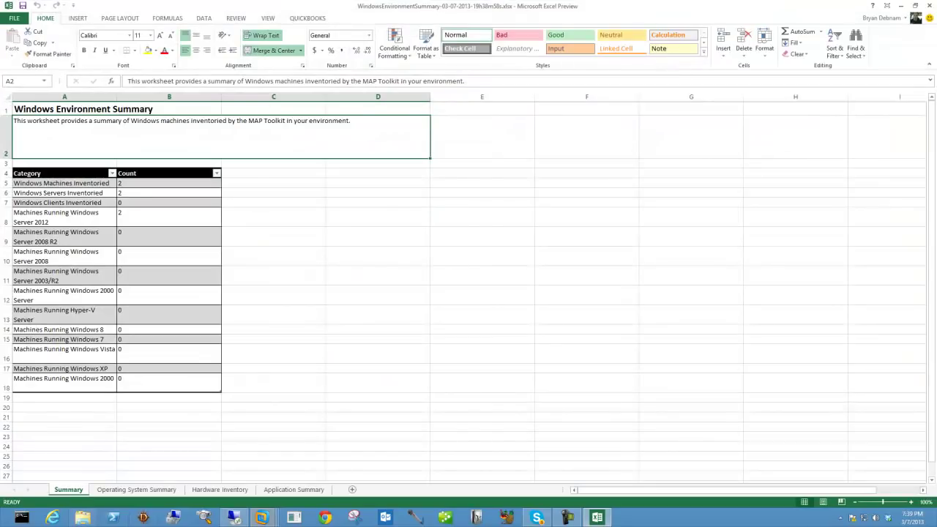
{"action": "left_click", "coordinate": [152, 490]}
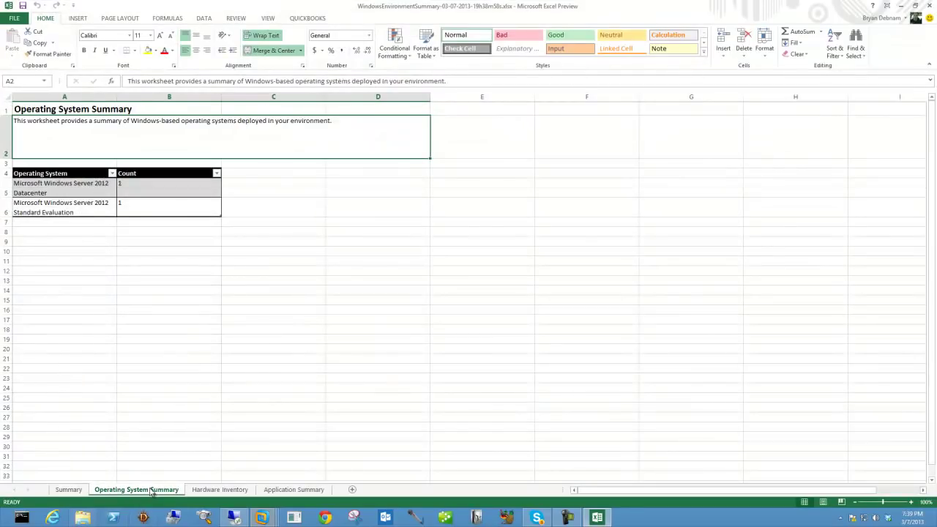
{"action": "left_click", "coordinate": [202, 492]}
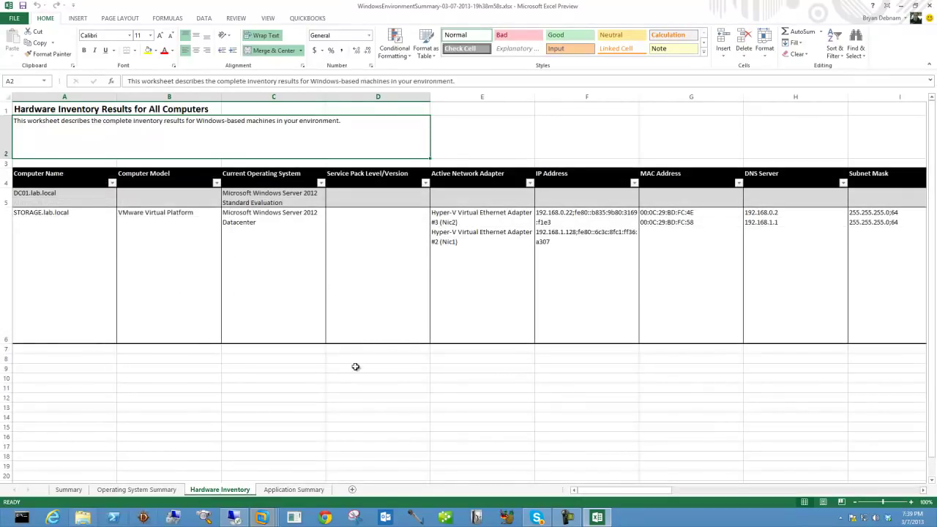